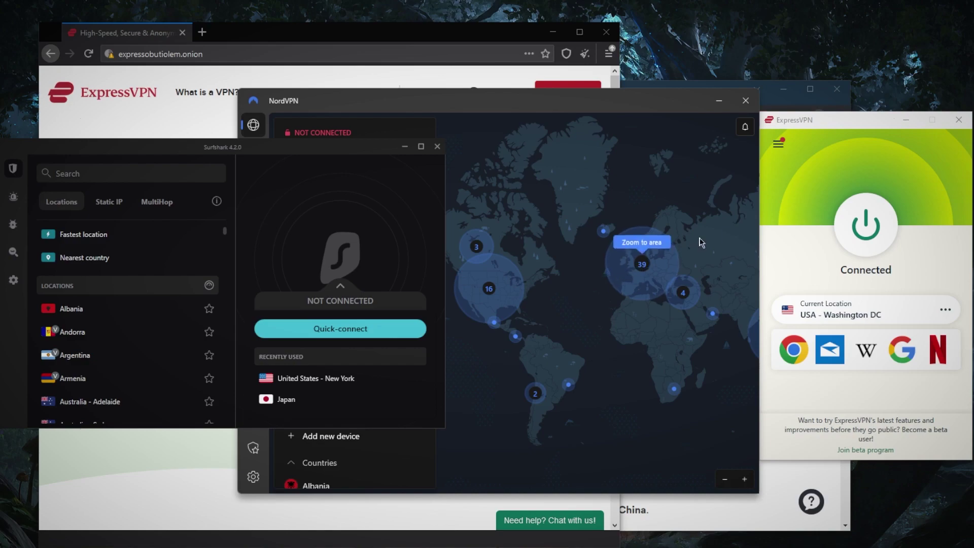
Bring up ExpressVPN and its Tor onion site, highlight the onion address, then close that window
{"action": "left_click", "coordinate": [780, 200]}
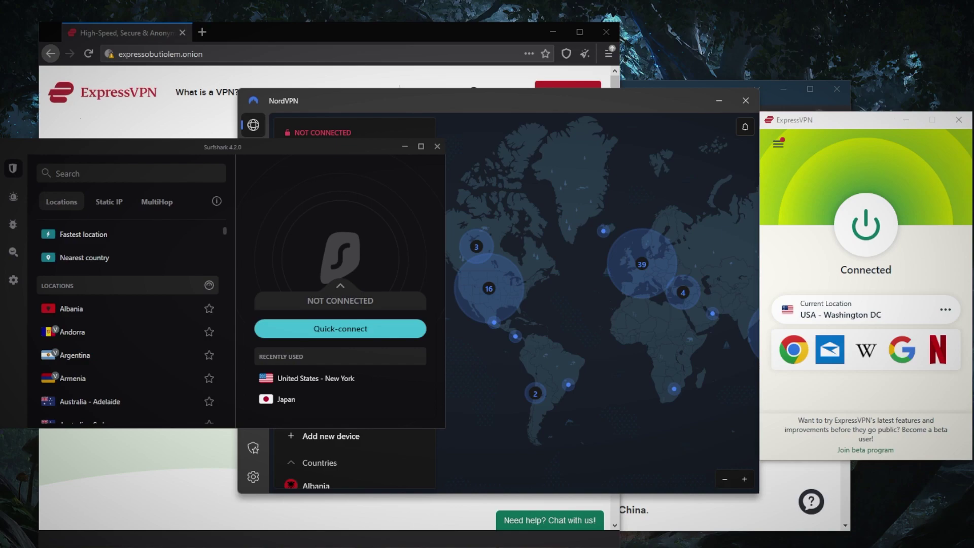
{"action": "left_click", "coordinate": [904, 174]}
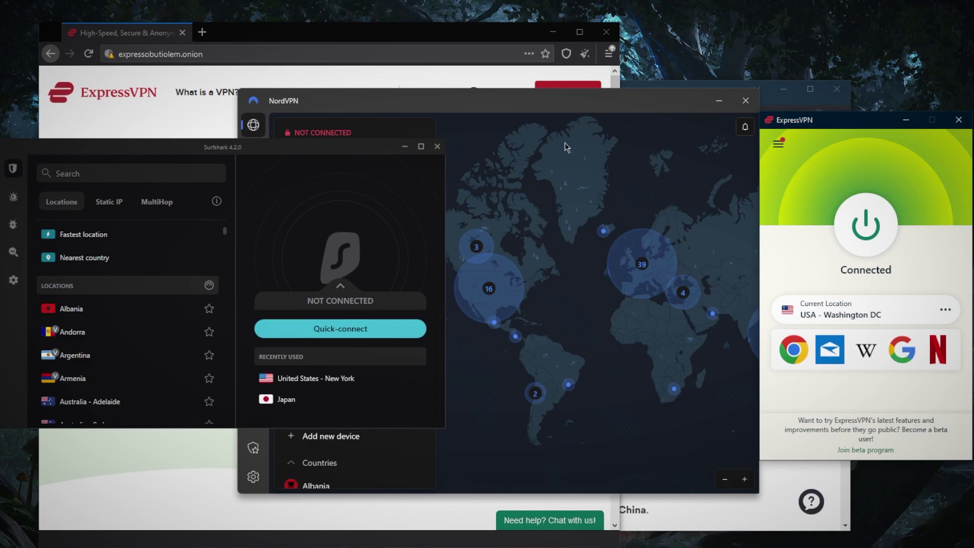
{"action": "left_click", "coordinate": [500, 36]}
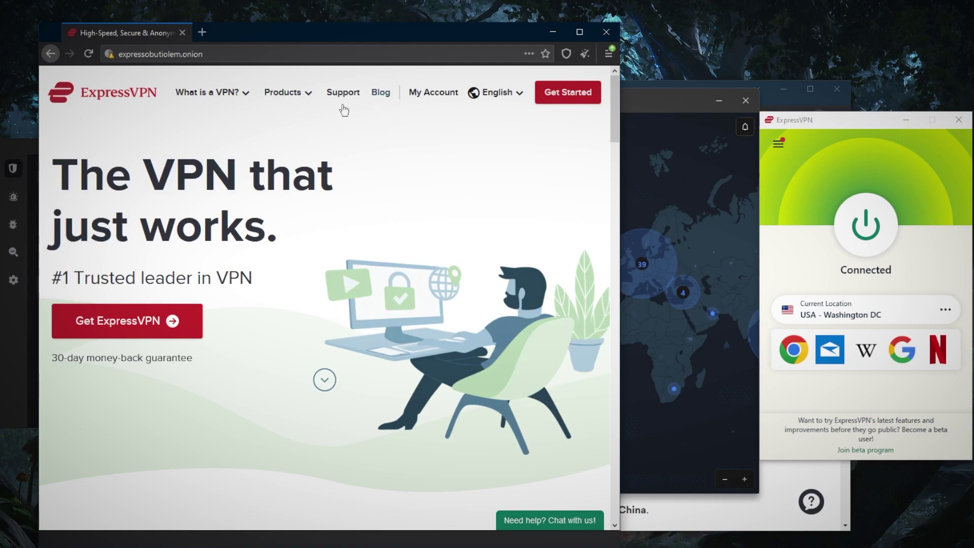
{"action": "left_click_drag", "start_coordinate": [205, 53], "coordinate": [233, 60]}
{"action": "left_click", "coordinate": [163, 64]}
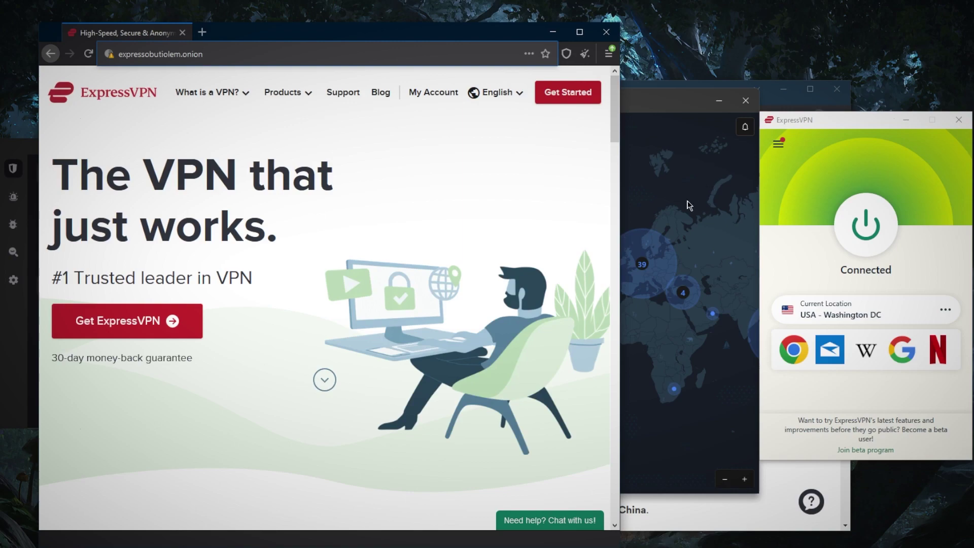
{"action": "left_click", "coordinate": [606, 32]}
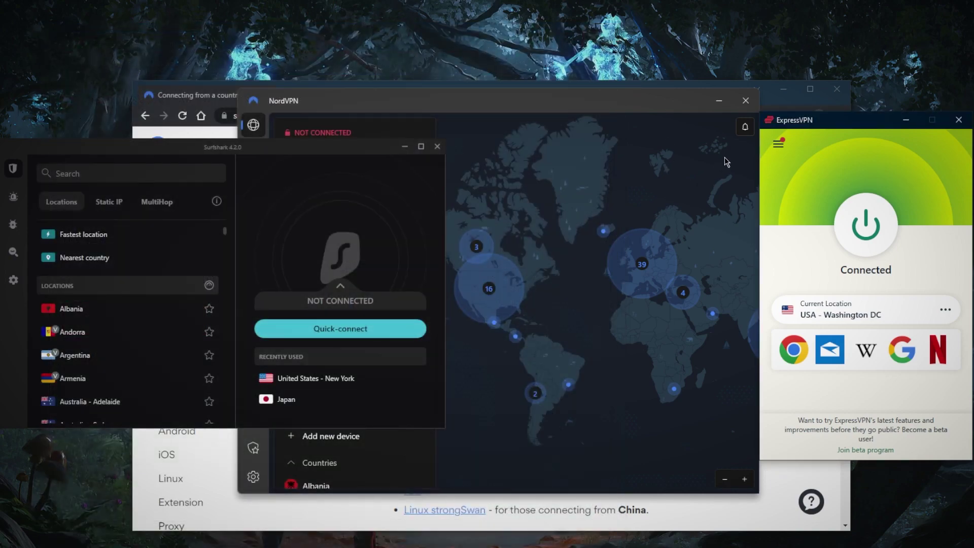
Move Chrome up-left and scroll NordVPN's restricted-countries article down to its list of setups
{"action": "left_click", "coordinate": [770, 105]}
{"action": "left_click_drag", "start_coordinate": [674, 102], "coordinate": [584, 49]}
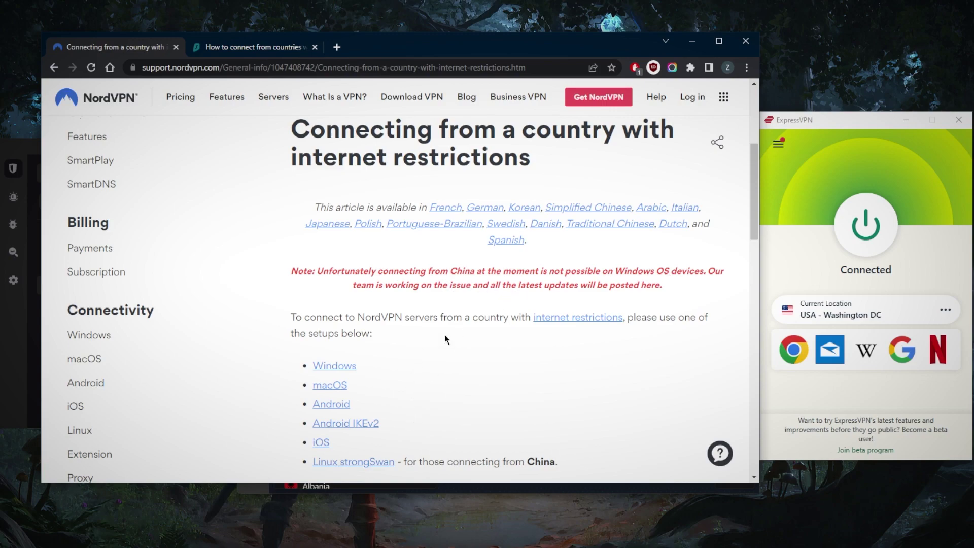
{"action": "scroll", "coordinate": [513, 291], "scroll_direction": "down", "scroll_amount": 1}
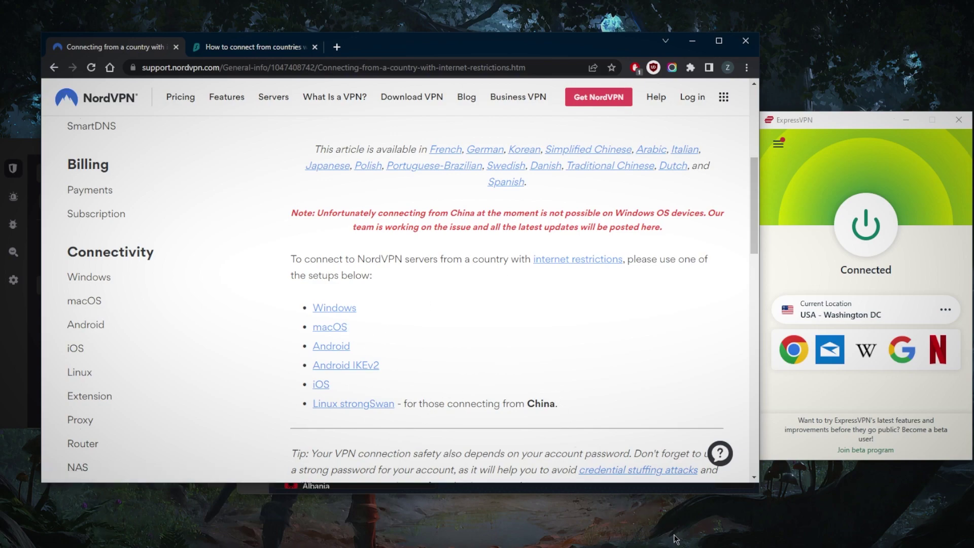
{"action": "left_click", "coordinate": [355, 488]}
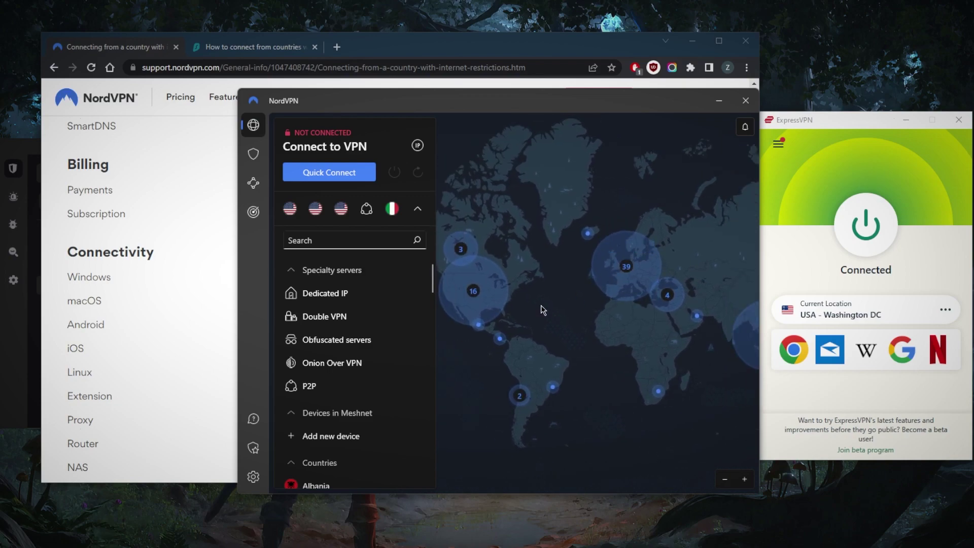
{"action": "left_click_drag", "start_coordinate": [562, 307], "coordinate": [591, 310]}
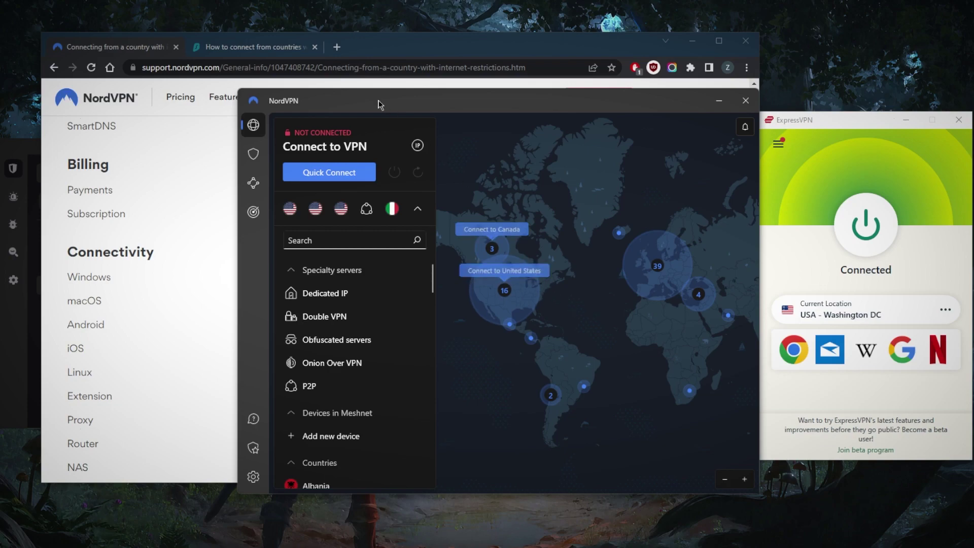
{"action": "left_click", "coordinate": [162, 47]}
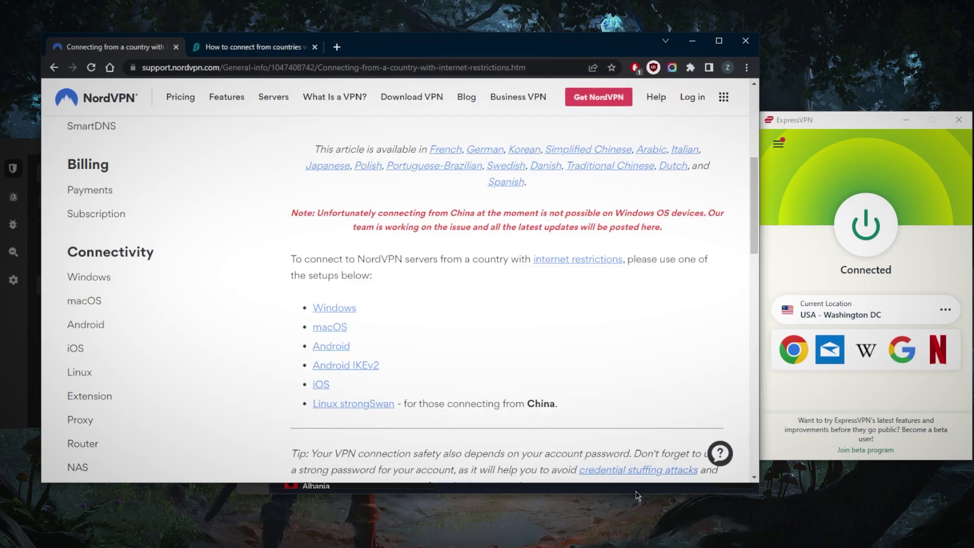
{"action": "left_click", "coordinate": [656, 530]}
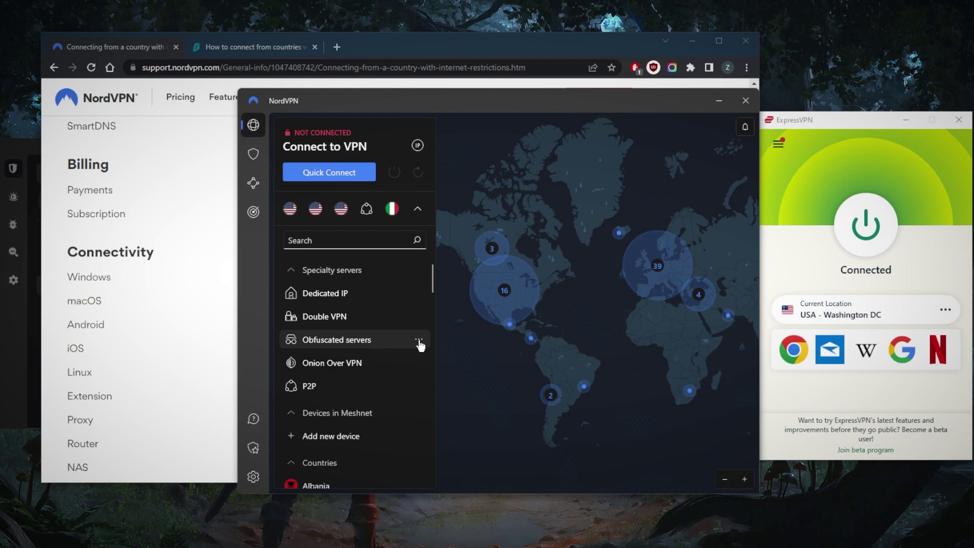
{"action": "mouse_move", "coordinate": [597, 308]}
{"action": "left_mouse_down"}
{"action": "mouse_move", "coordinate": [576, 337]}
{"action": "mouse_move", "coordinate": [556, 316]}
{"action": "mouse_move", "coordinate": [556, 306]}
{"action": "mouse_move", "coordinate": [603, 319]}
{"action": "left_mouse_up"}
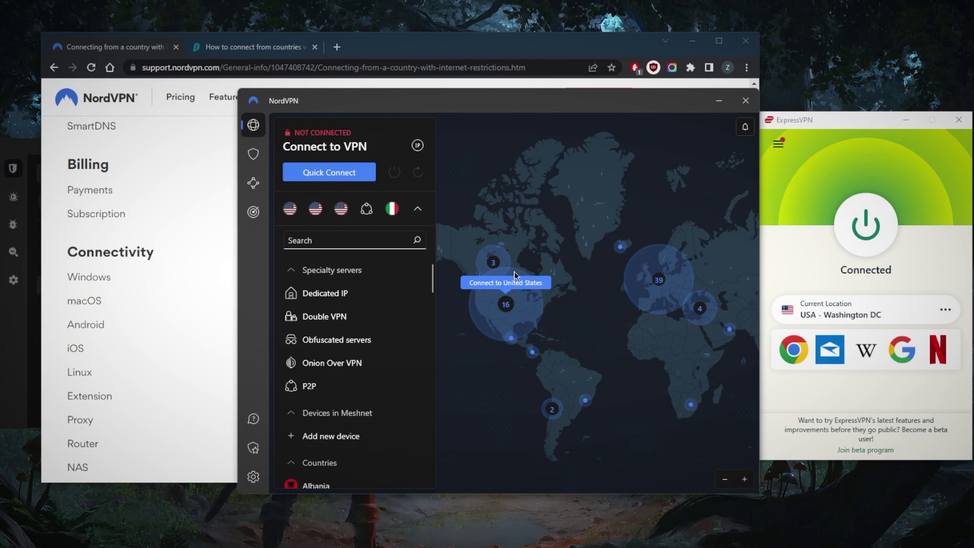
{"action": "left_click", "coordinate": [227, 172]}
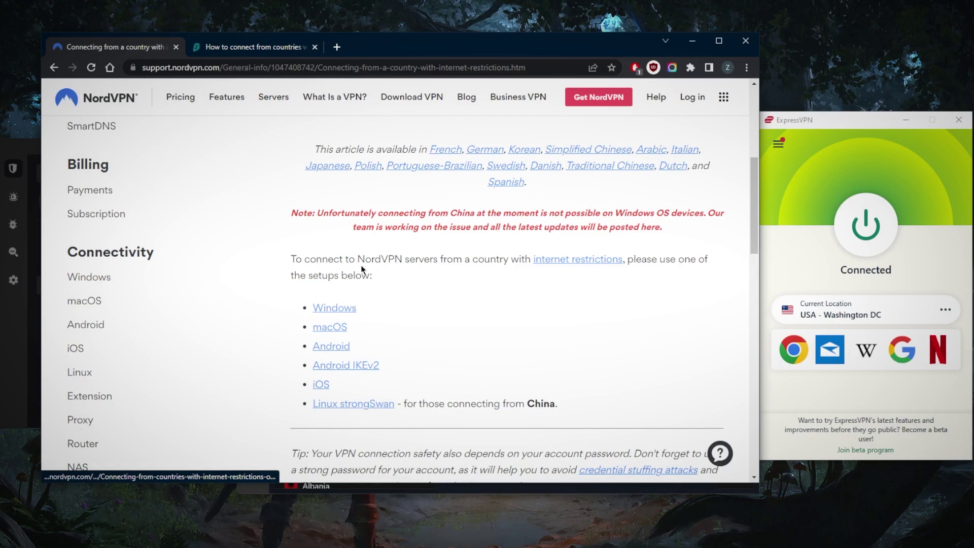
Switch to the Surfshark network restrictions article in Chrome and browse through it
{"action": "left_click", "coordinate": [259, 48]}
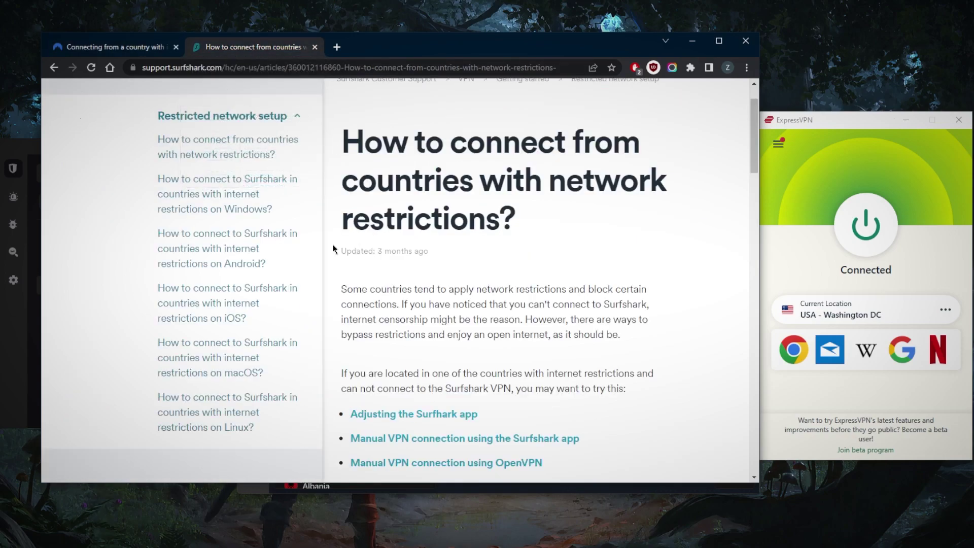
{"action": "scroll", "coordinate": [519, 270], "scroll_direction": "down", "scroll_amount": 3}
{"action": "scroll", "coordinate": [519, 270], "scroll_direction": "down", "scroll_amount": 1}
{"action": "scroll", "coordinate": [514, 283], "scroll_direction": "up", "scroll_amount": 1}
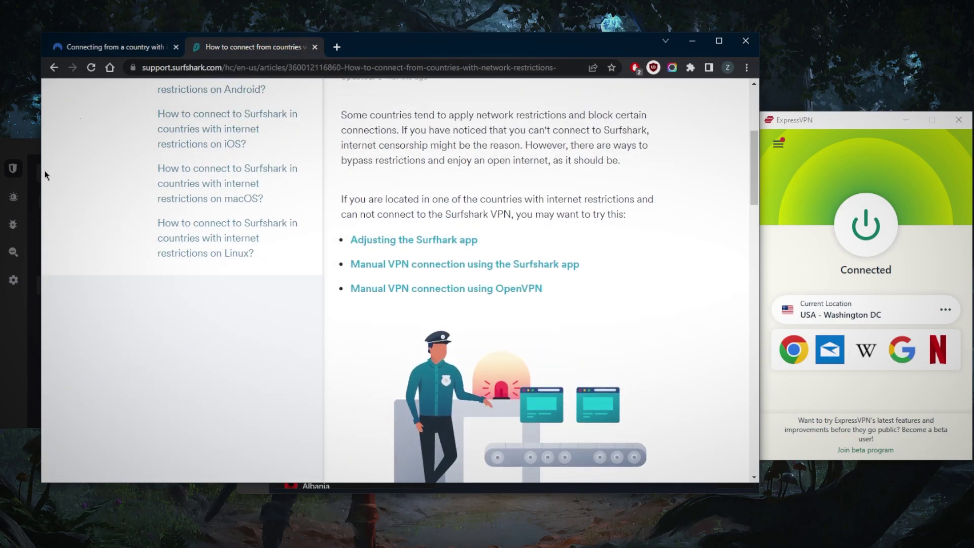
{"action": "scroll", "coordinate": [429, 267], "scroll_direction": "up", "scroll_amount": 4}
{"action": "scroll", "coordinate": [429, 267], "scroll_direction": "down", "scroll_amount": 10}
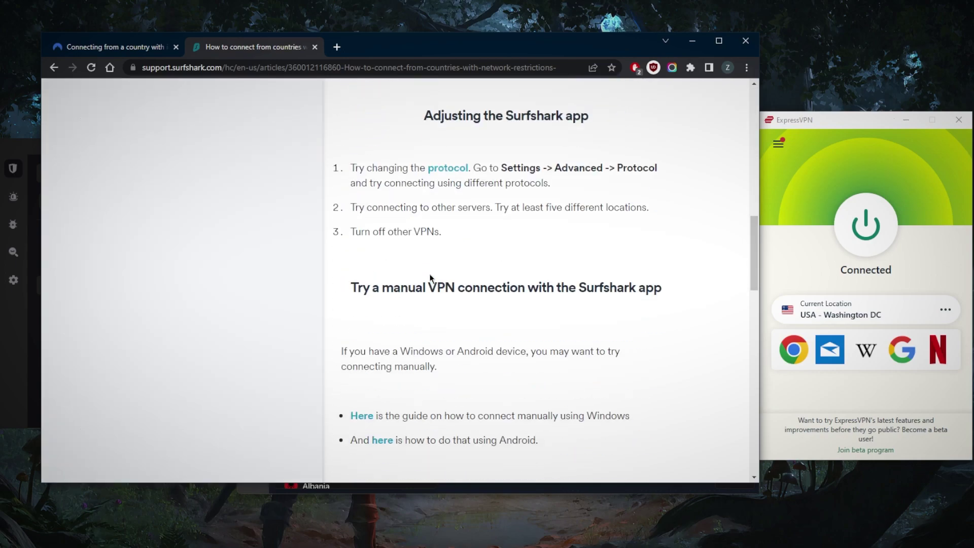
Change Surfshark's VPN protocol from WireGuard to Automatic in Settings > VPN settings
{"action": "left_click", "coordinate": [27, 147]}
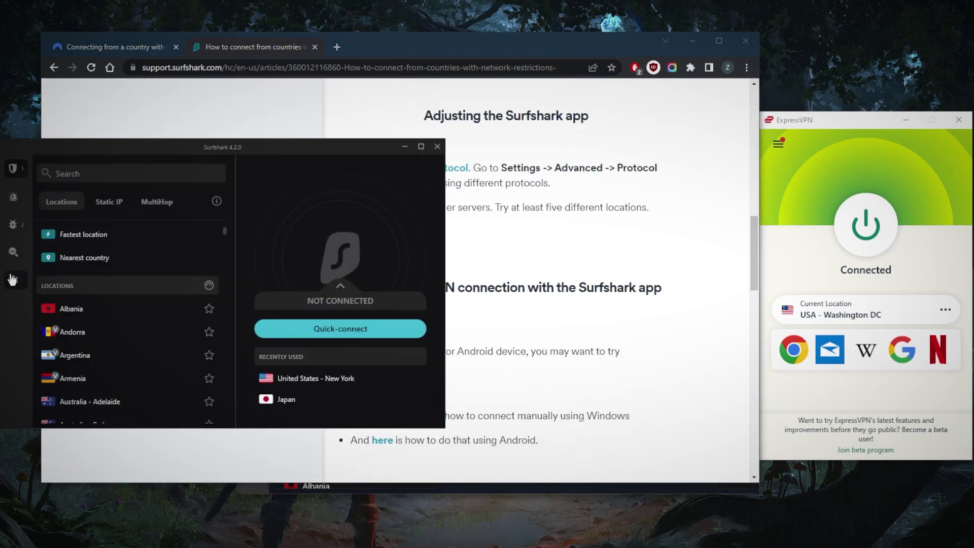
{"action": "left_click", "coordinate": [13, 280]}
{"action": "left_click", "coordinate": [103, 190]}
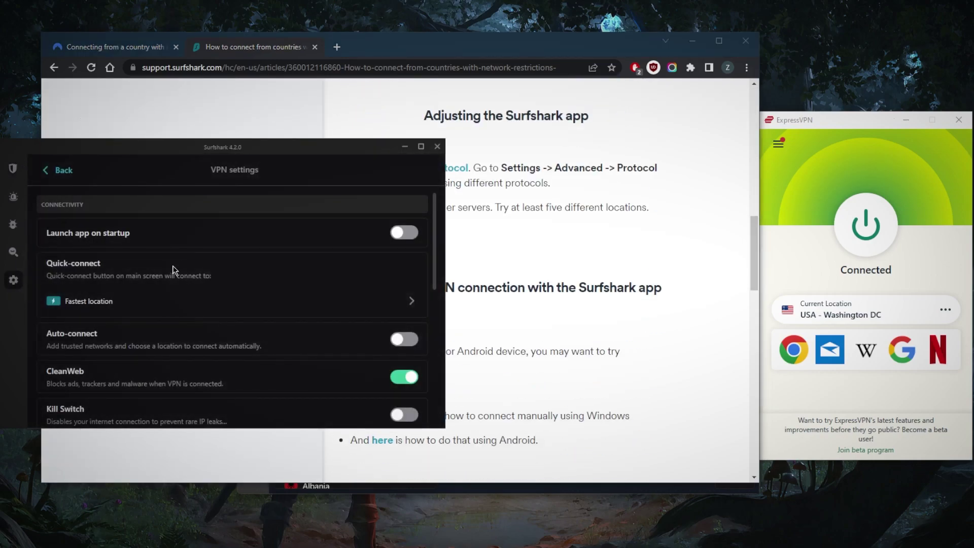
{"action": "scroll", "coordinate": [111, 332], "scroll_direction": "down", "scroll_amount": 3}
{"action": "left_click", "coordinate": [142, 333]}
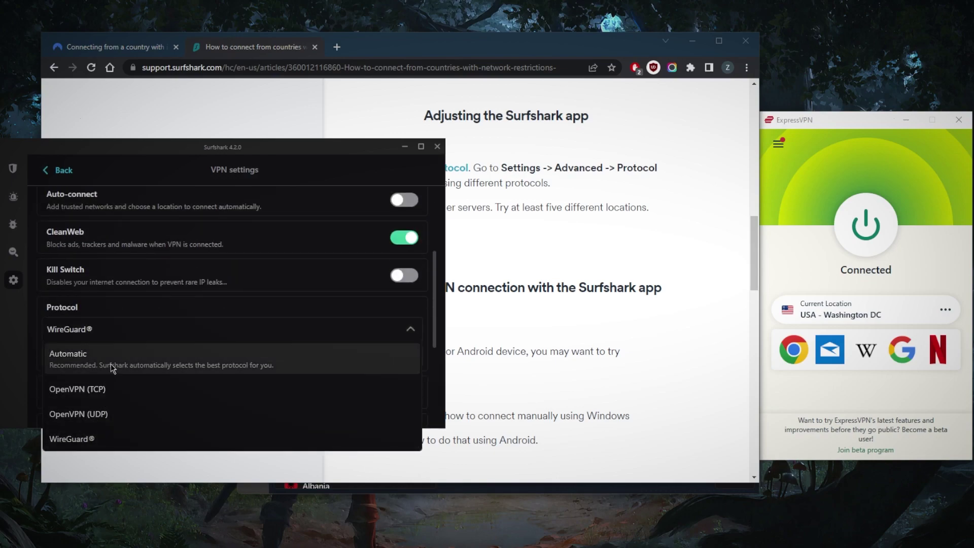
{"action": "left_click", "coordinate": [110, 364]}
{"action": "scroll", "coordinate": [179, 361], "scroll_direction": "up", "scroll_amount": 1}
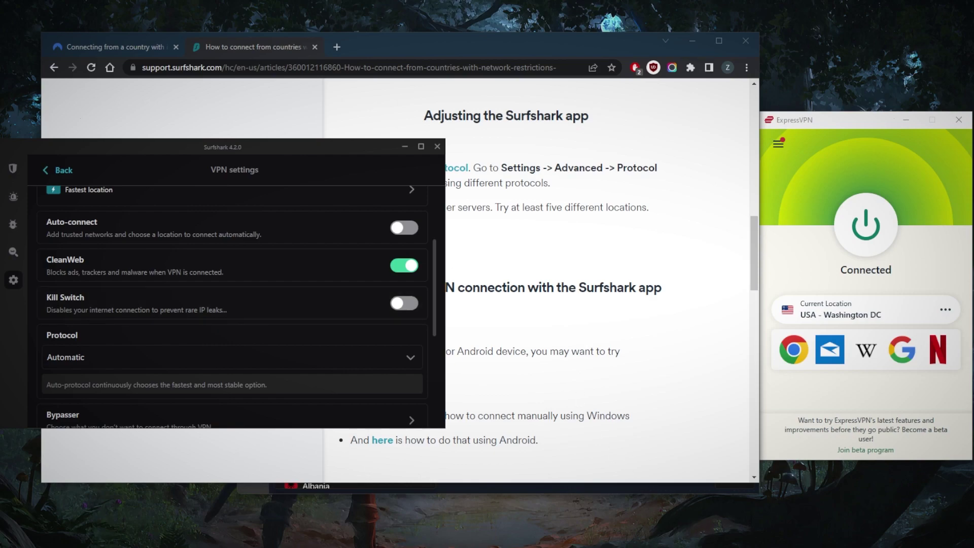
{"action": "left_click", "coordinate": [355, 488]}
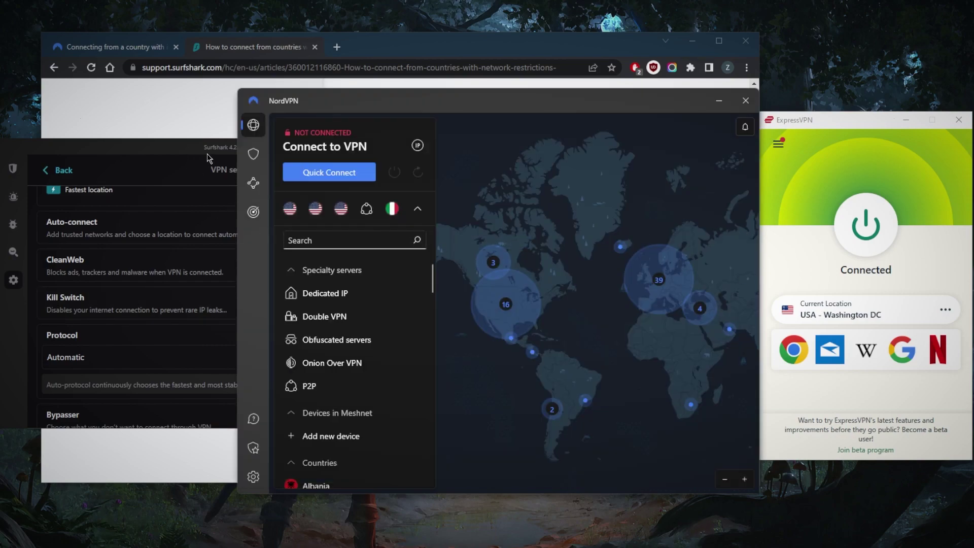
{"action": "left_click", "coordinate": [777, 144]}
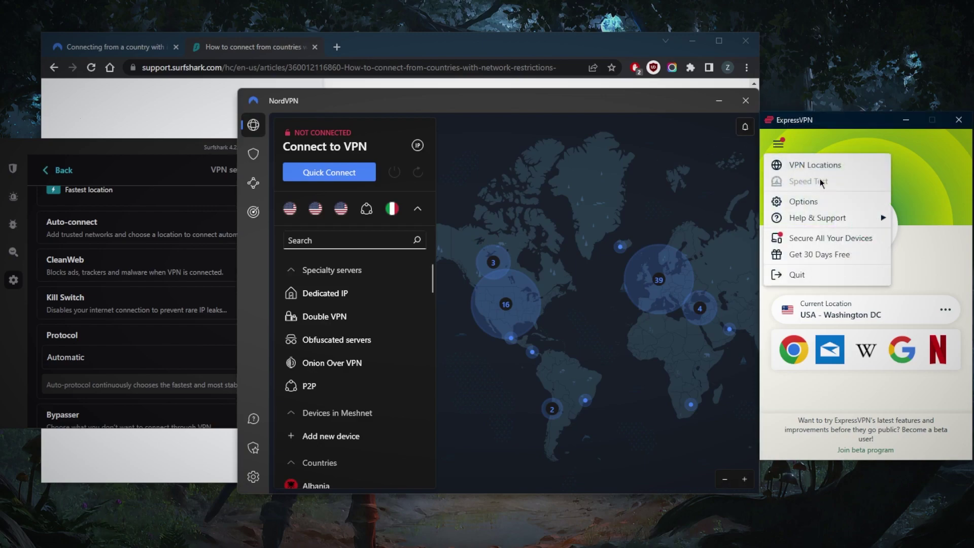
{"action": "left_click", "coordinate": [528, 168]}
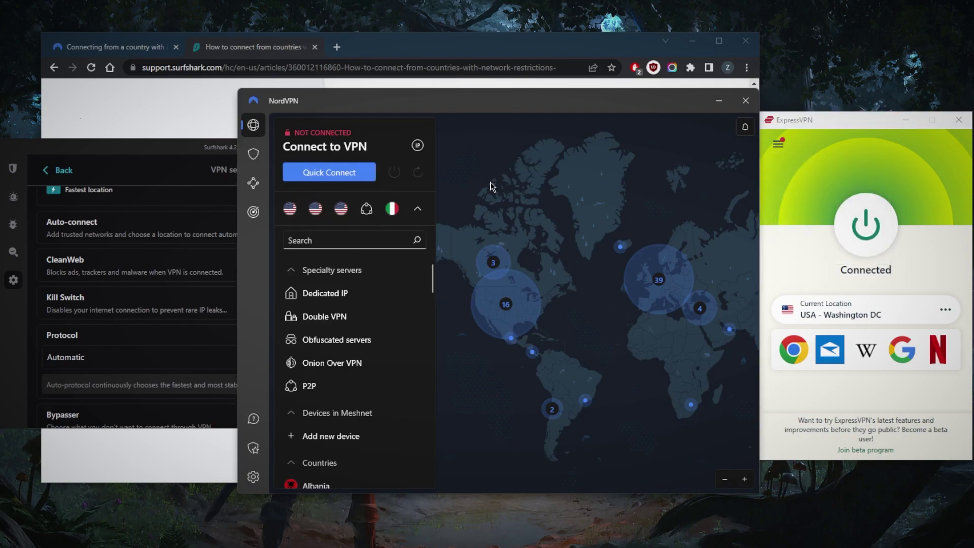
{"action": "left_click", "coordinate": [175, 331]}
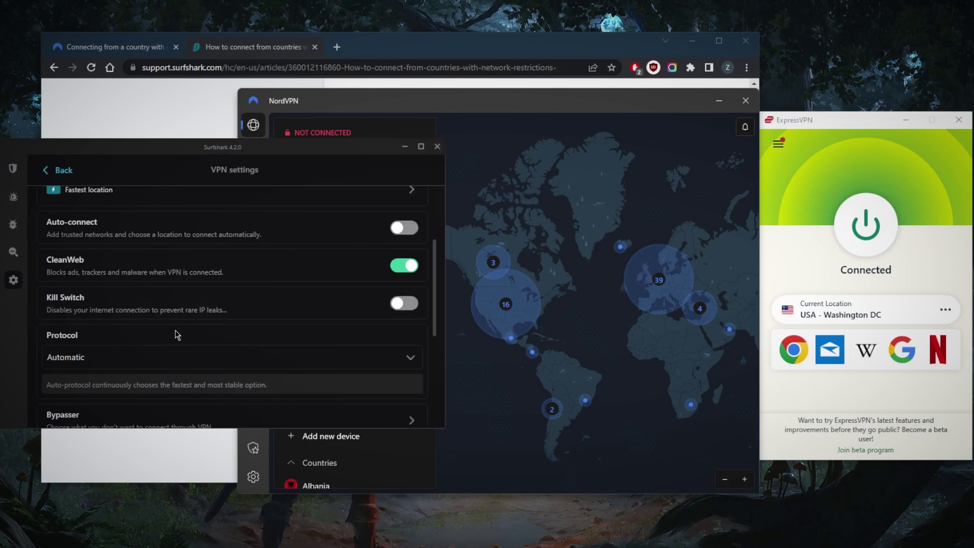
{"action": "scroll", "coordinate": [175, 331], "scroll_direction": "down", "scroll_amount": 3}
{"action": "scroll", "coordinate": [130, 335], "scroll_direction": "up", "scroll_amount": 2}
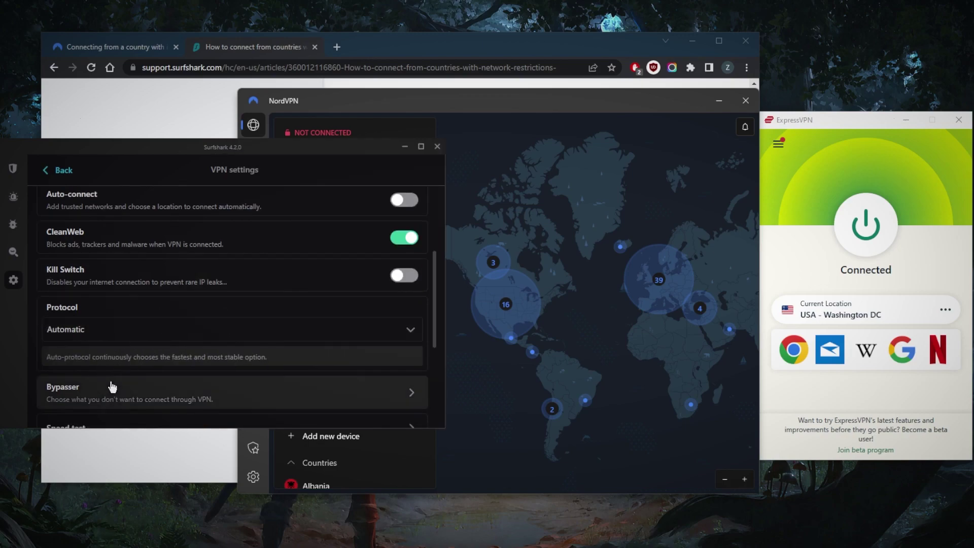
{"action": "left_click", "coordinate": [113, 397]}
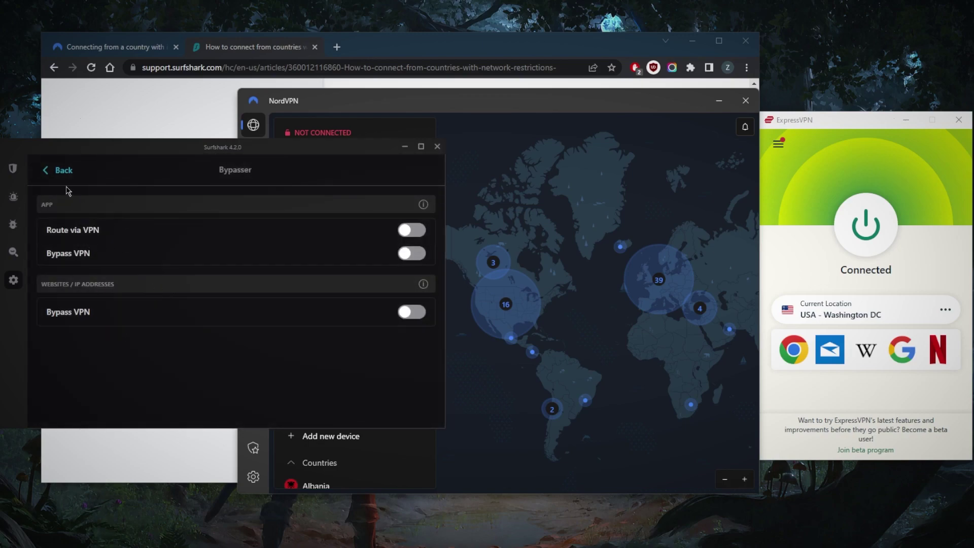
{"action": "left_click", "coordinate": [62, 172]}
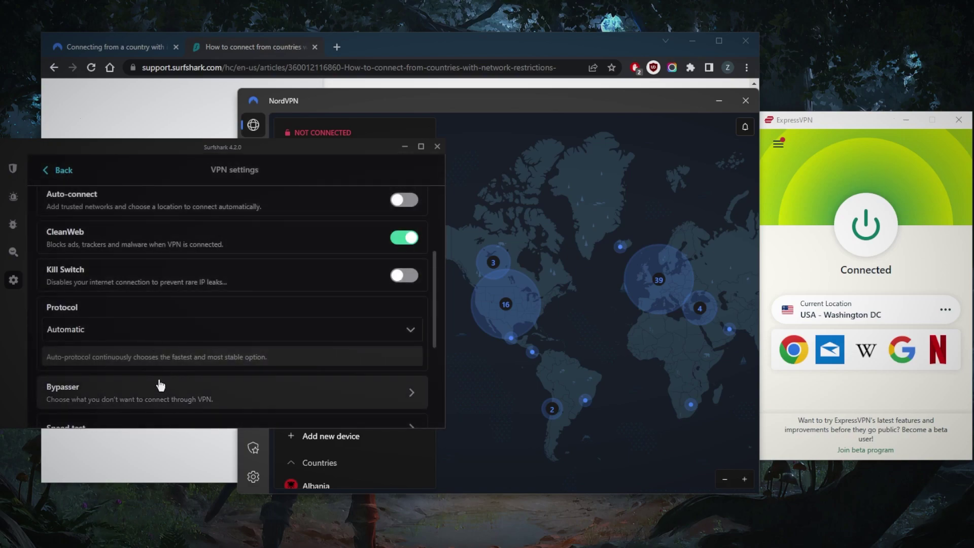
{"action": "scroll", "coordinate": [134, 344], "scroll_direction": "down", "scroll_amount": 2}
{"action": "scroll", "coordinate": [135, 344], "scroll_direction": "down", "scroll_amount": 1}
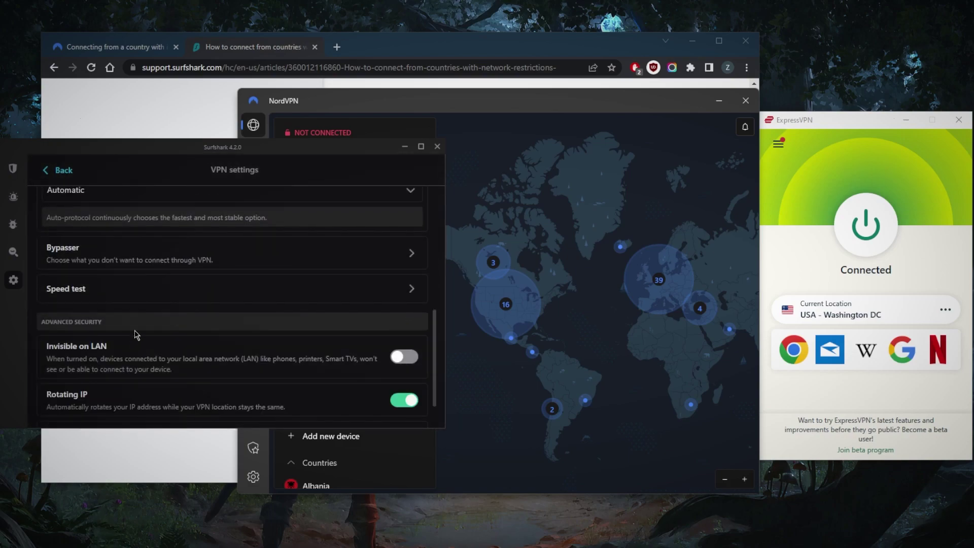
Review NordVPN's split tunneling, keeping the type on selected apps and showing qBittorrent listed
{"action": "left_click", "coordinate": [480, 232]}
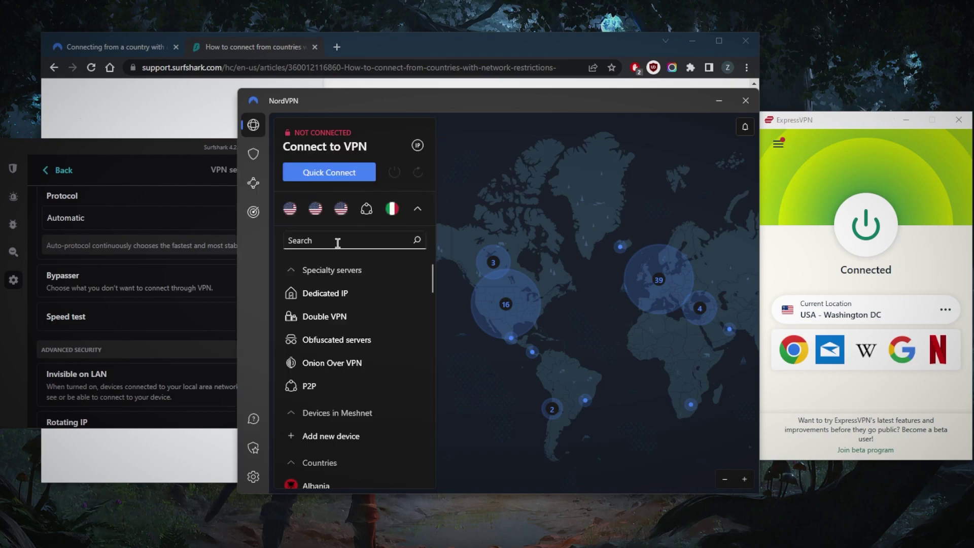
{"action": "left_click", "coordinate": [253, 477]}
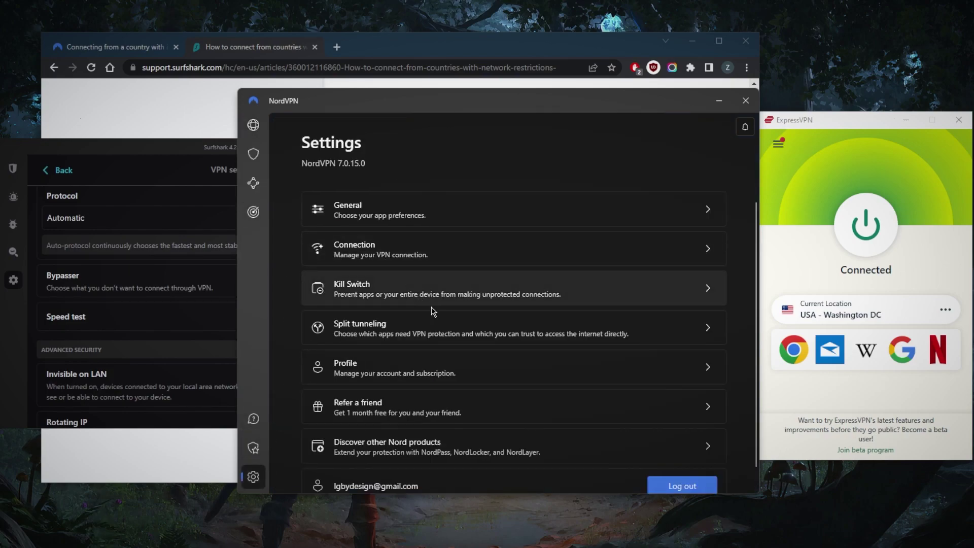
{"action": "left_click", "coordinate": [503, 329]}
{"action": "left_click", "coordinate": [690, 247]}
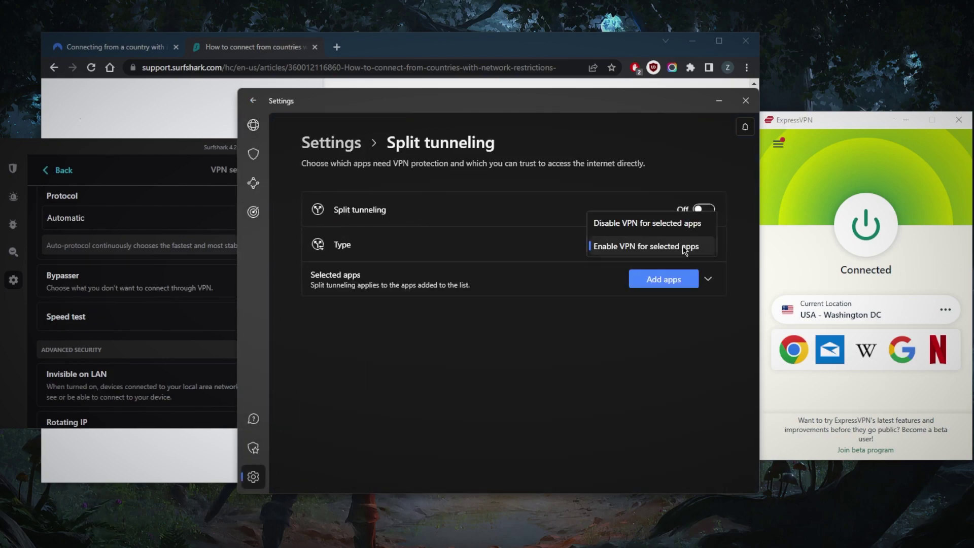
{"action": "left_click", "coordinate": [634, 293]}
{"action": "left_click", "coordinate": [710, 280]}
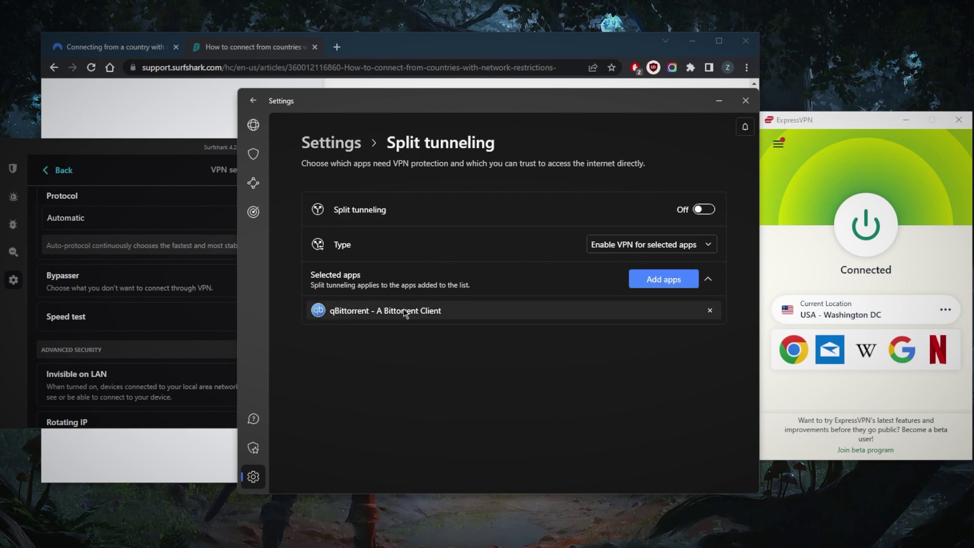
Return NordVPN to its map and scroll Surfshark's VPN settings down to NoBorders
{"action": "left_click", "coordinate": [253, 124]}
{"action": "left_click", "coordinate": [170, 365]}
{"action": "scroll", "coordinate": [170, 366], "scroll_direction": "down", "scroll_amount": 2}
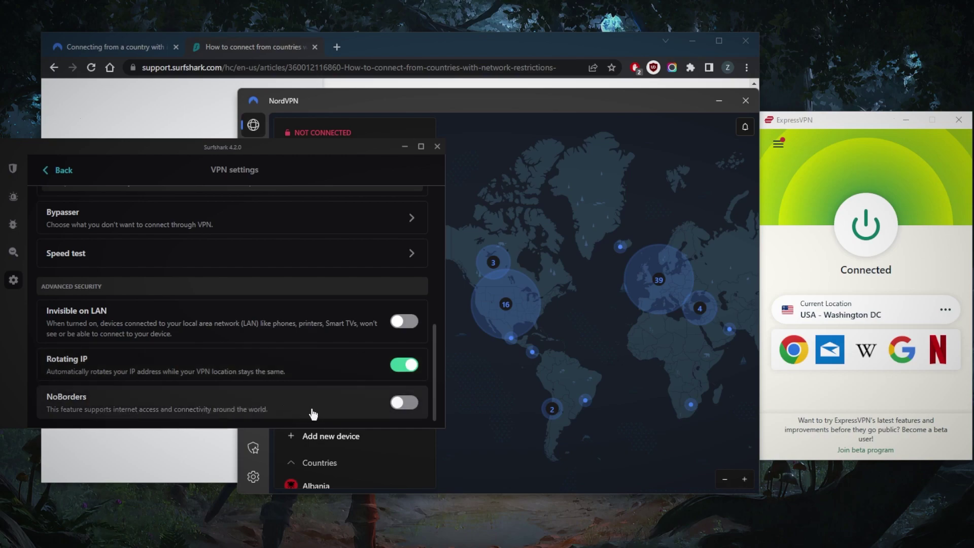
Switch NoBorders on, then turn it off again and confirm with Turn off
{"action": "left_click", "coordinate": [404, 403]}
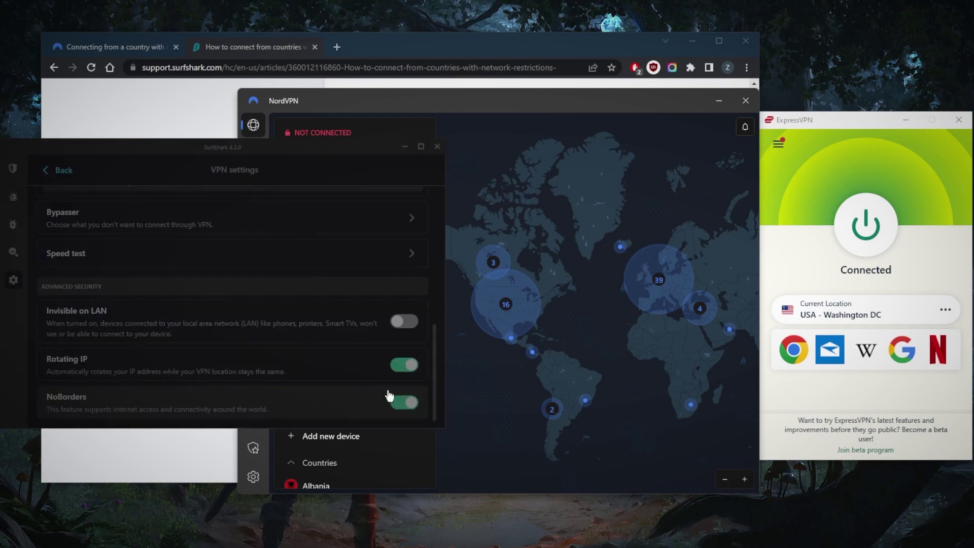
{"action": "left_click", "coordinate": [396, 399]}
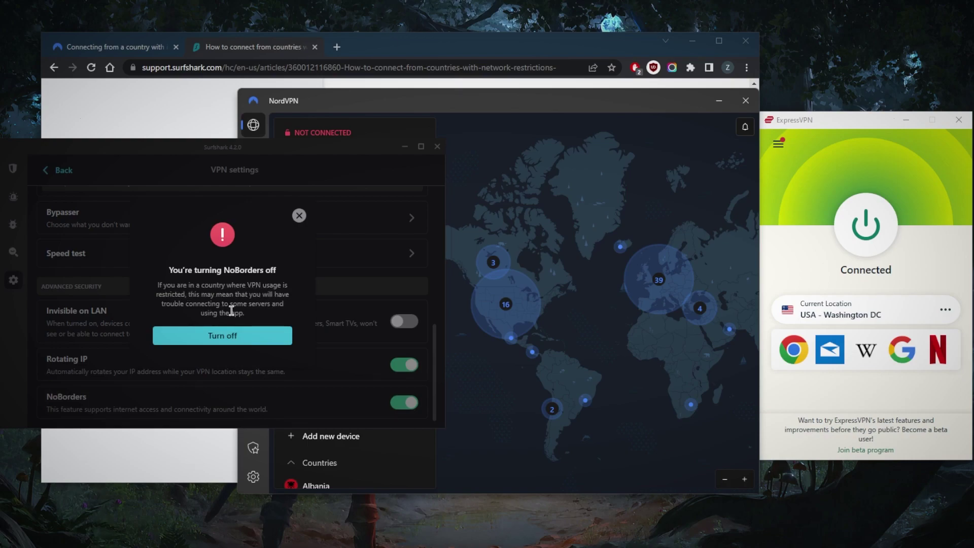
{"action": "left_click", "coordinate": [233, 339]}
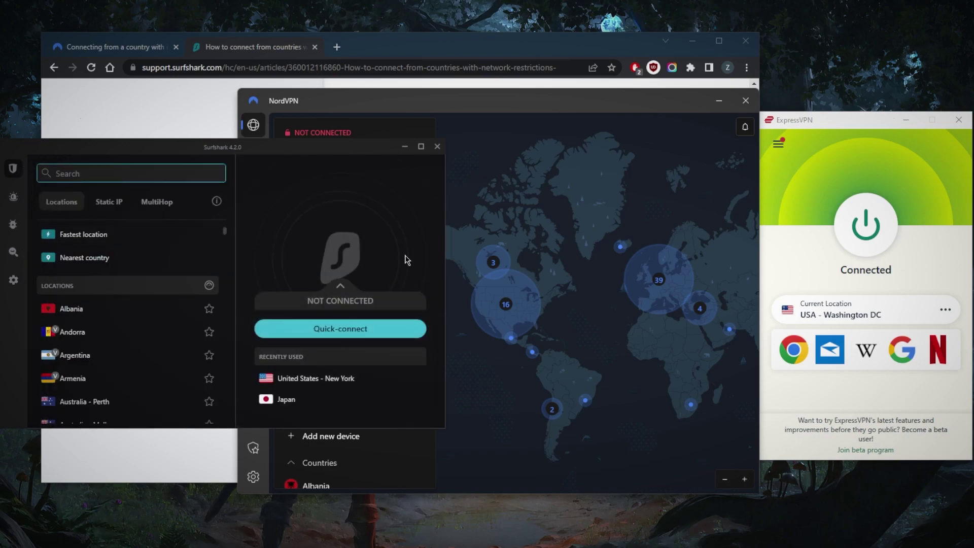
{"action": "left_click_drag", "start_coordinate": [565, 243], "coordinate": [561, 231]}
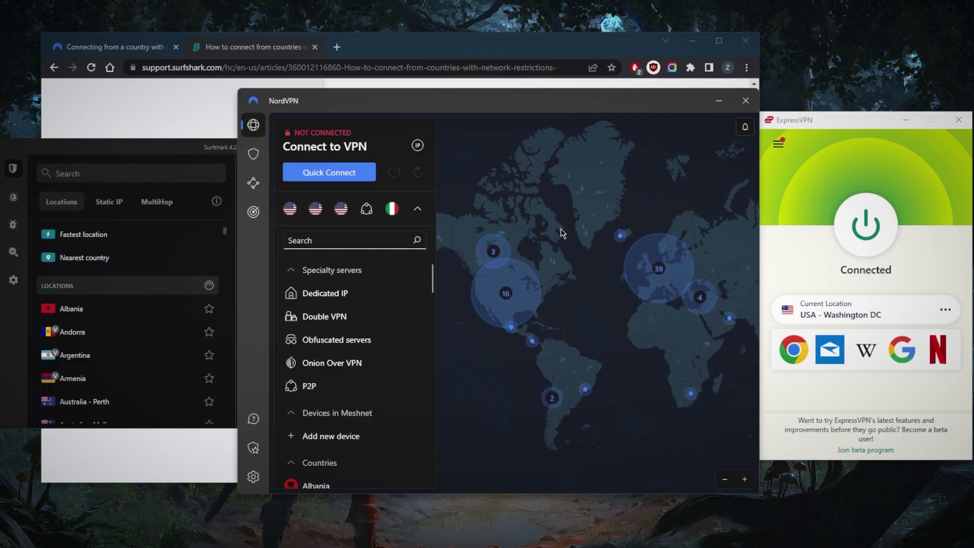
{"action": "left_click", "coordinate": [237, 148]}
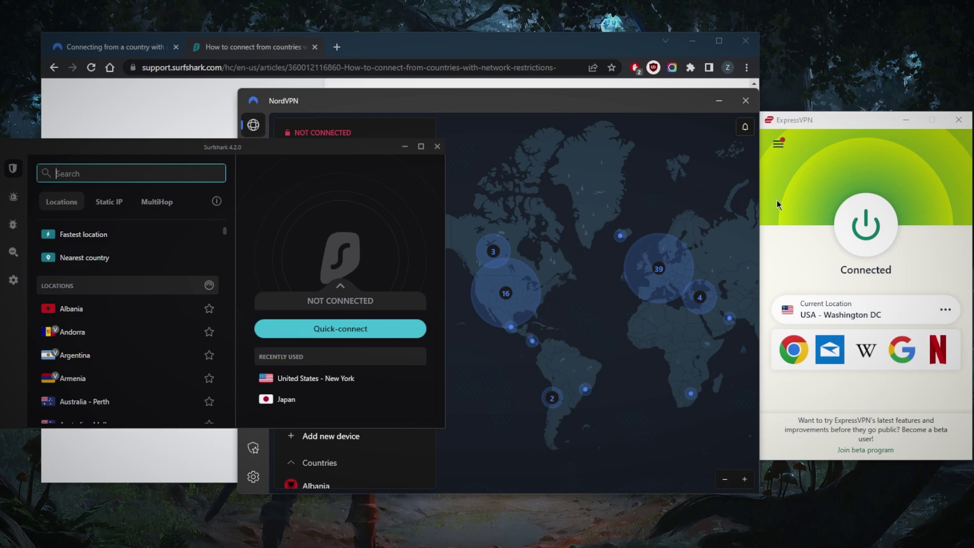
{"action": "left_click", "coordinate": [460, 49]}
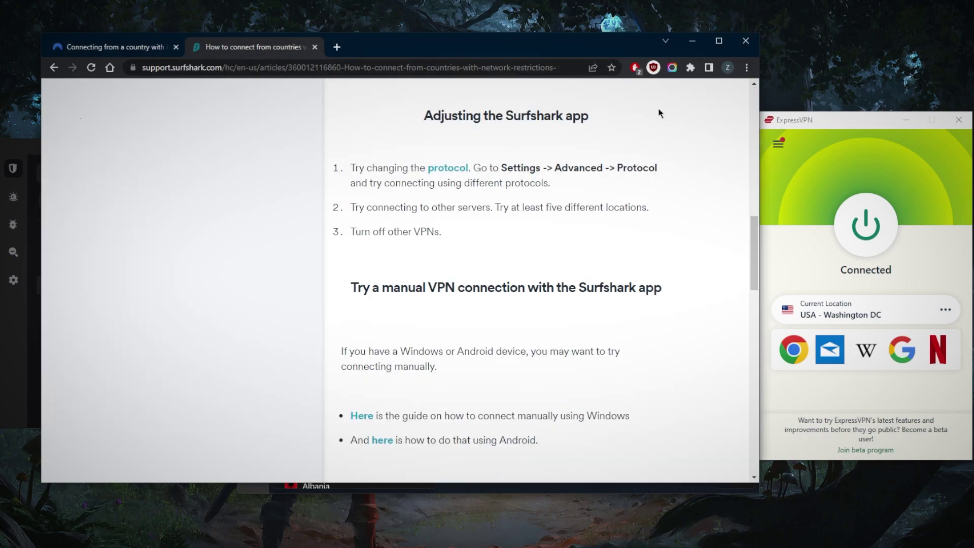
{"action": "left_click", "coordinate": [681, 490]}
{"action": "key", "text": "alt+Tab"}
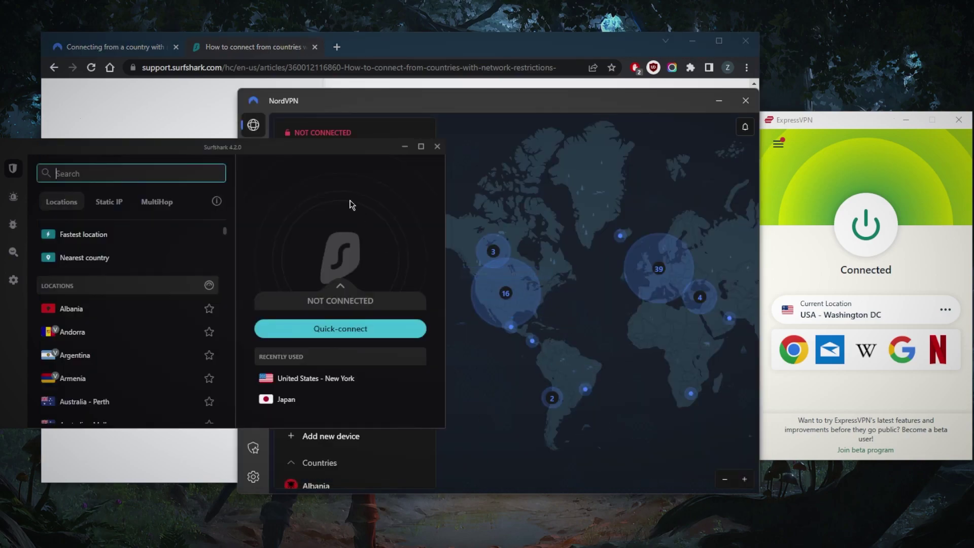